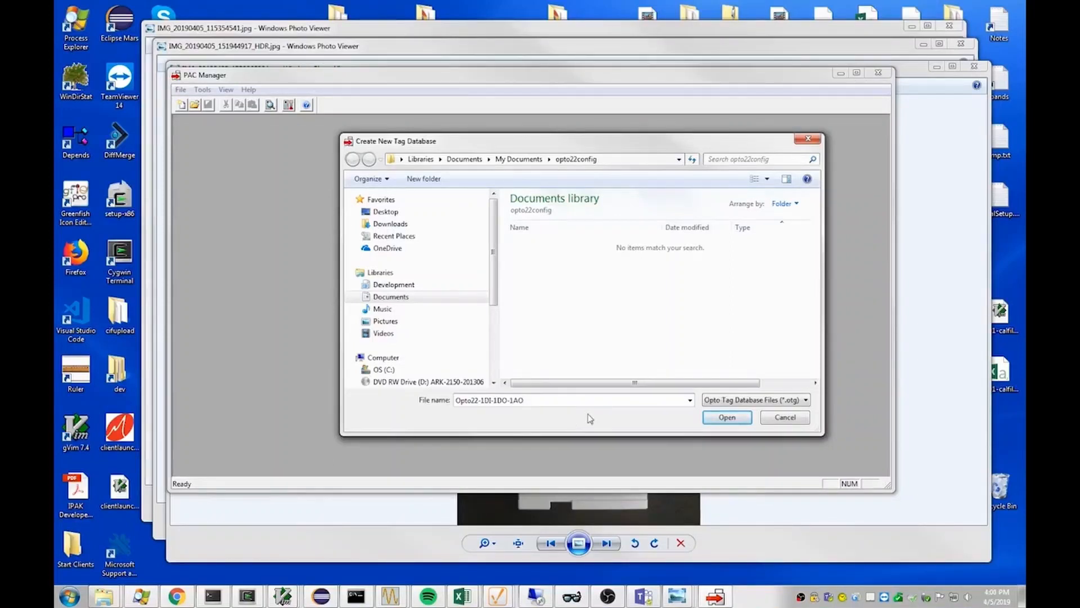
- Create the tag database Opto22-1DI-1DO-1AO and add an I/O unit named Op22_1DI_1DO_1AO with description DI-DO-AO and address 10.1.1.250
click(726, 416)
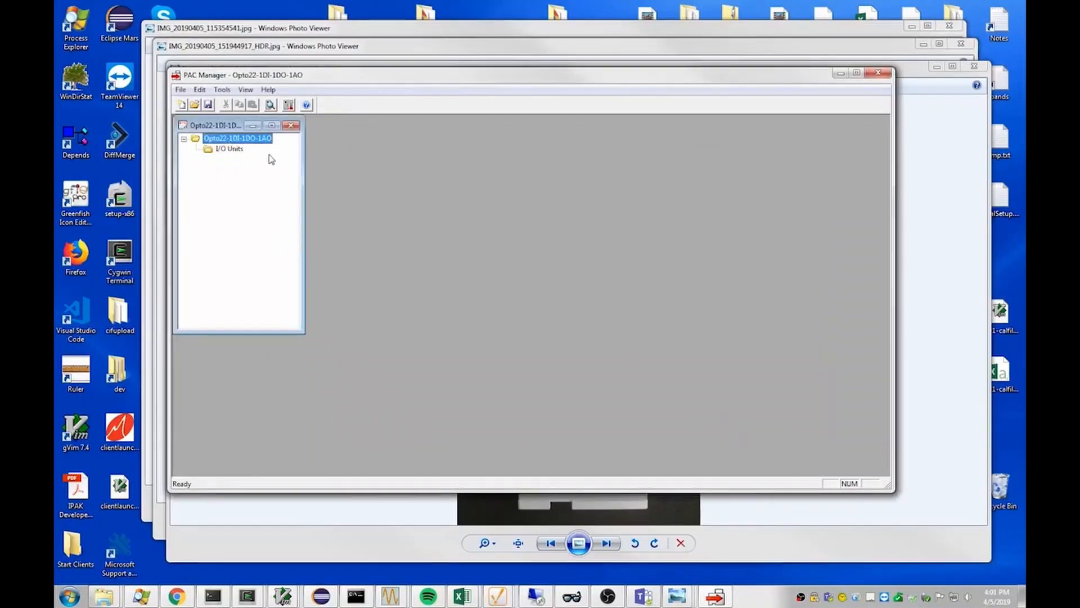
double_click(230, 150)
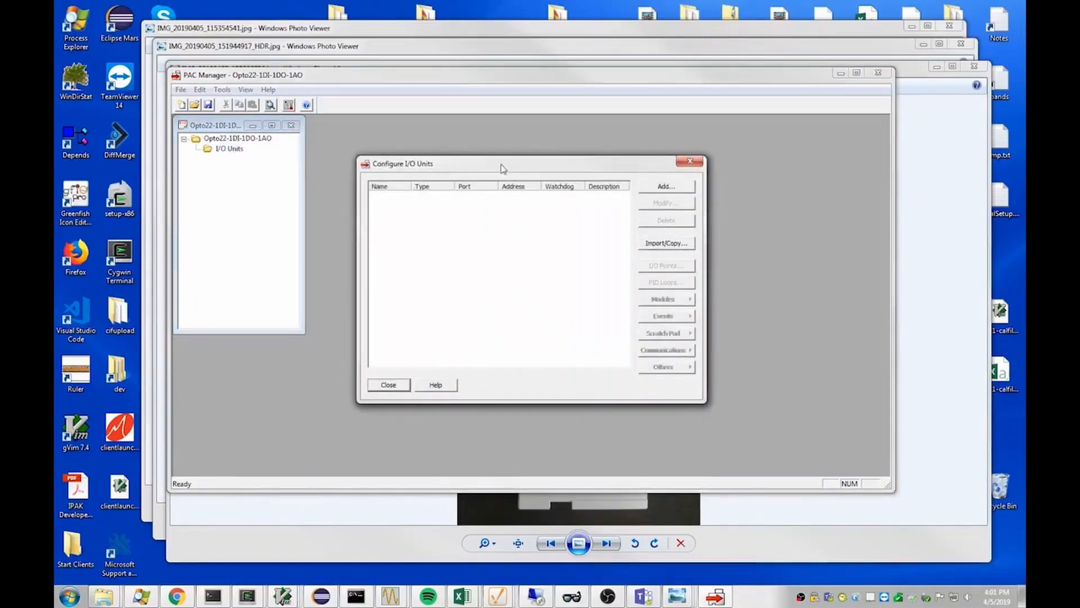
click(671, 188)
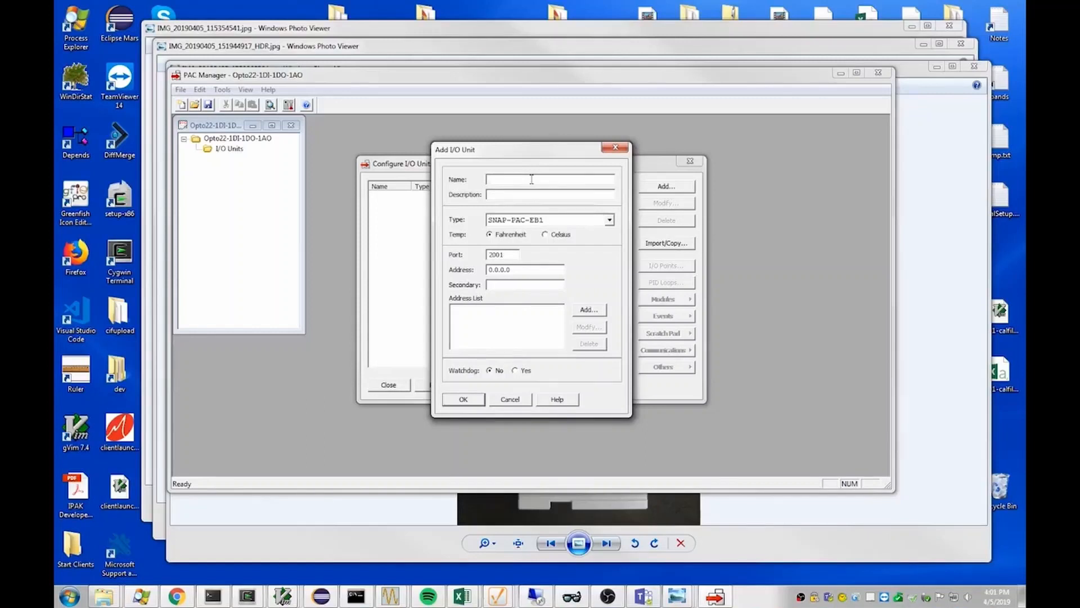
text(Op22_)
text(1DI_1DO_1AODI-DO-AO)
drag(524, 269, 438, 267)
text(10.1.1.250)
click(463, 399)
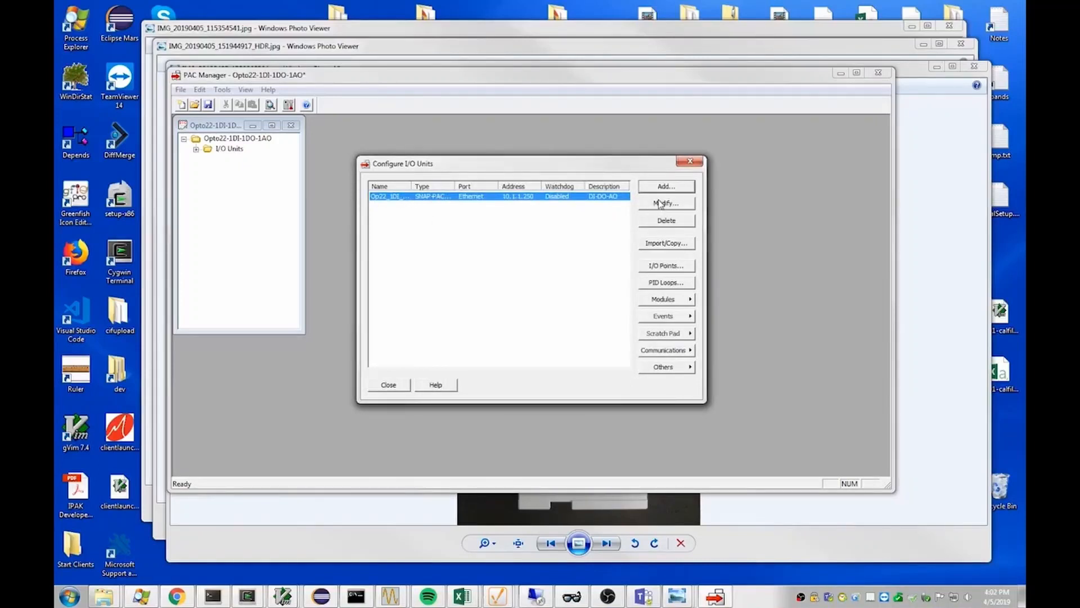
click(388, 384)
- Add a SNAP-IDC5D: 2.5 - 28 VDC digital input module at position 00 of the I/O unit's points configuration
click(196, 150)
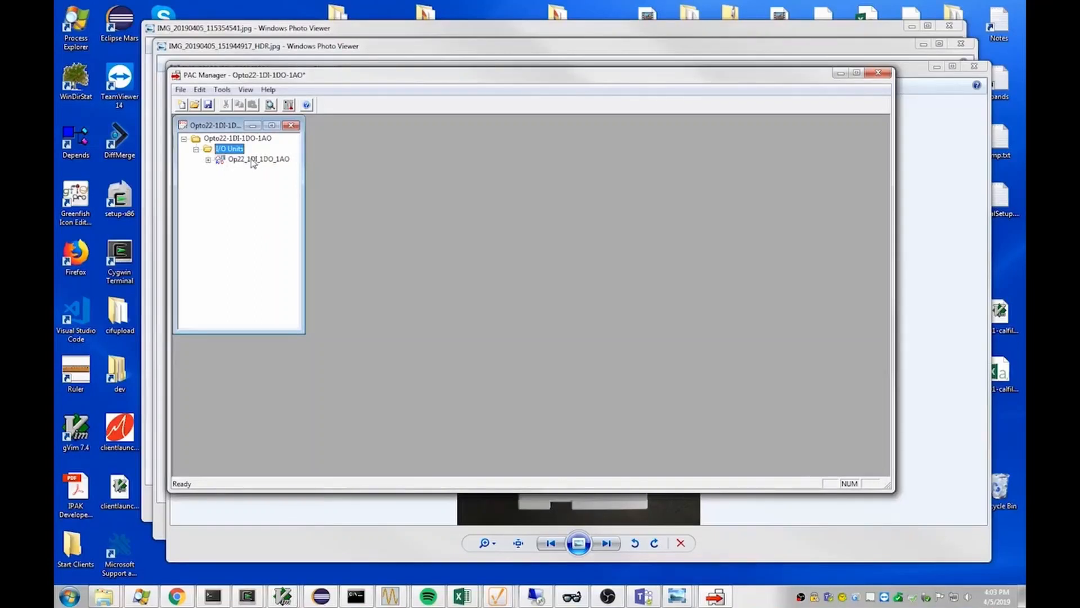
click(208, 160)
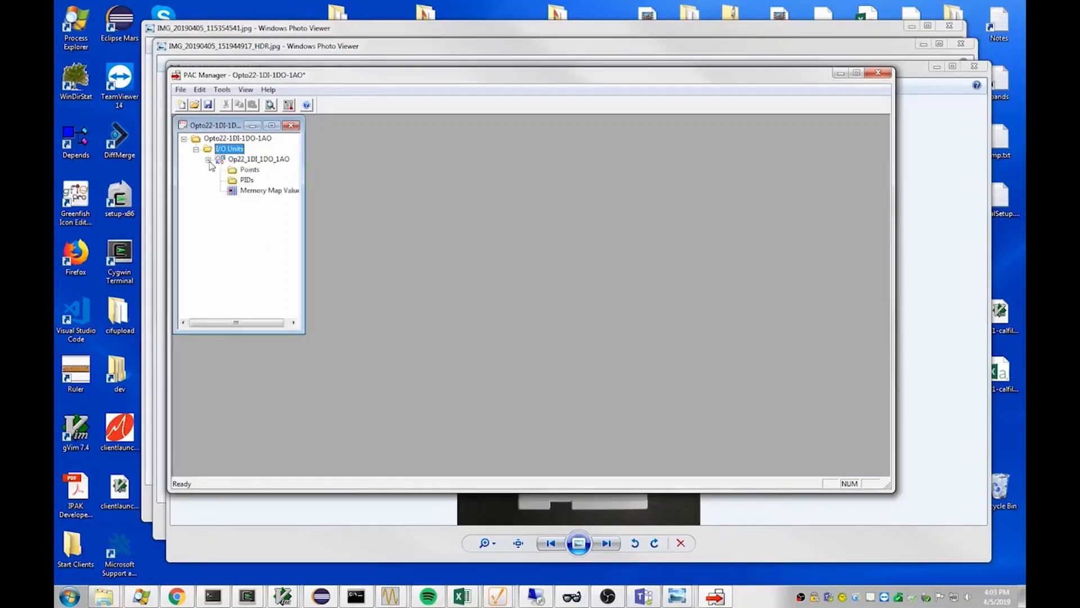
click(249, 170)
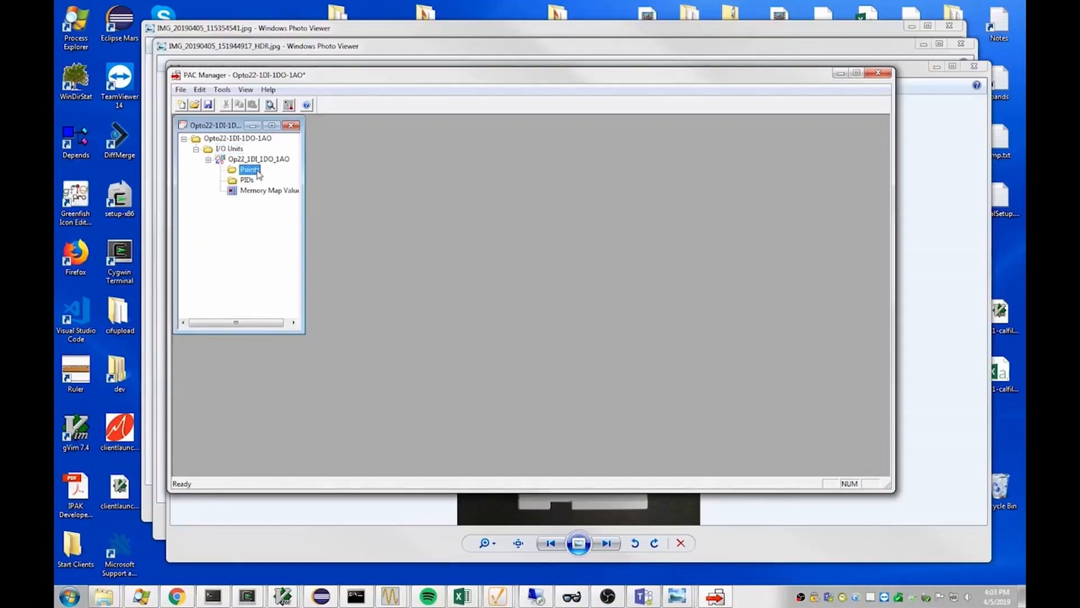
double_click(250, 170)
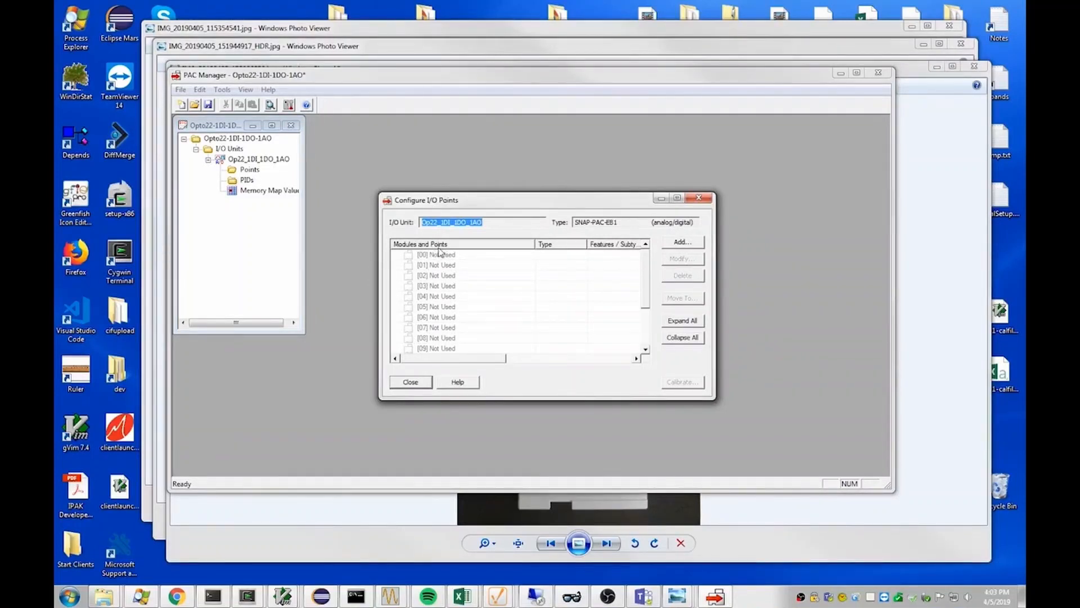
click(682, 243)
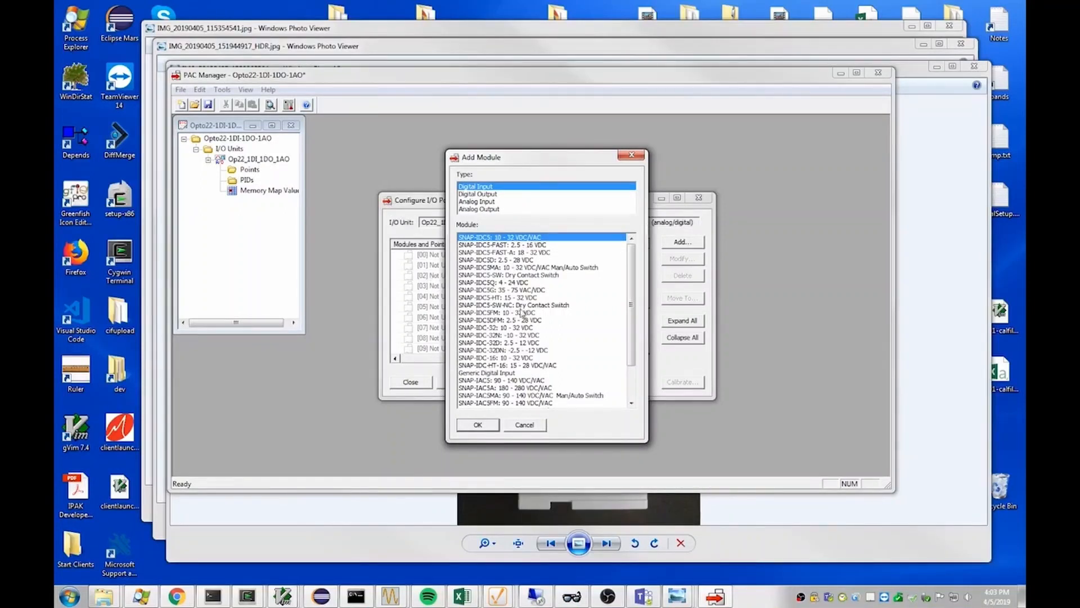
click(433, 549)
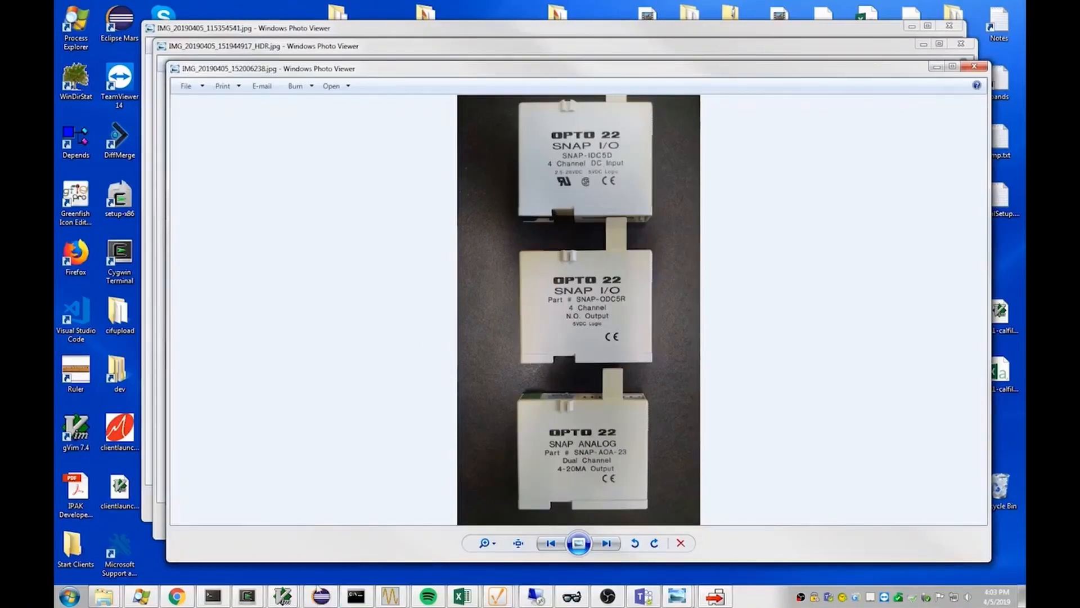
click(715, 596)
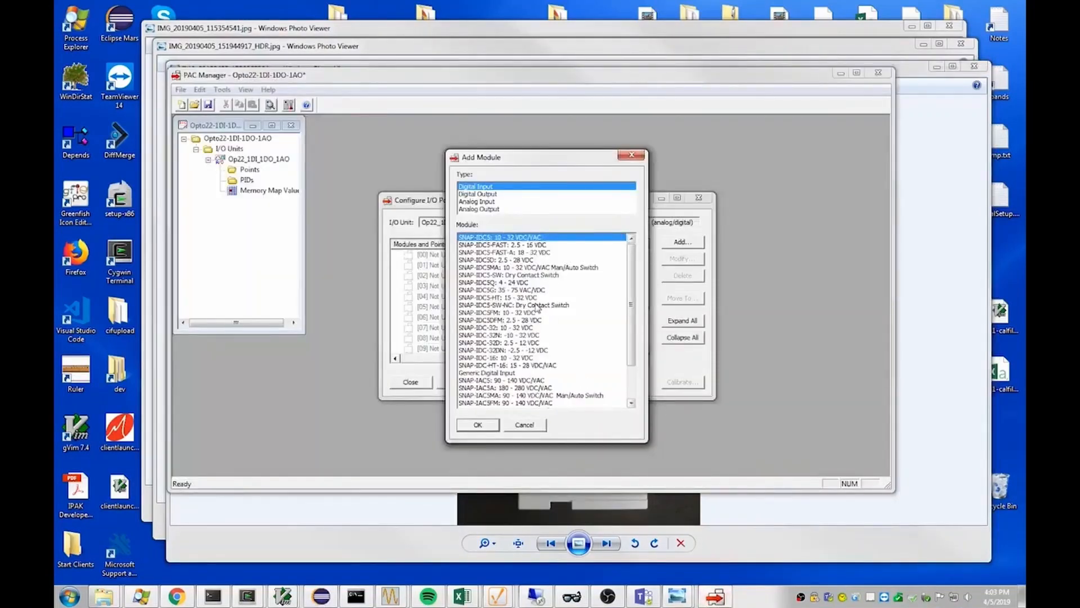
click(487, 260)
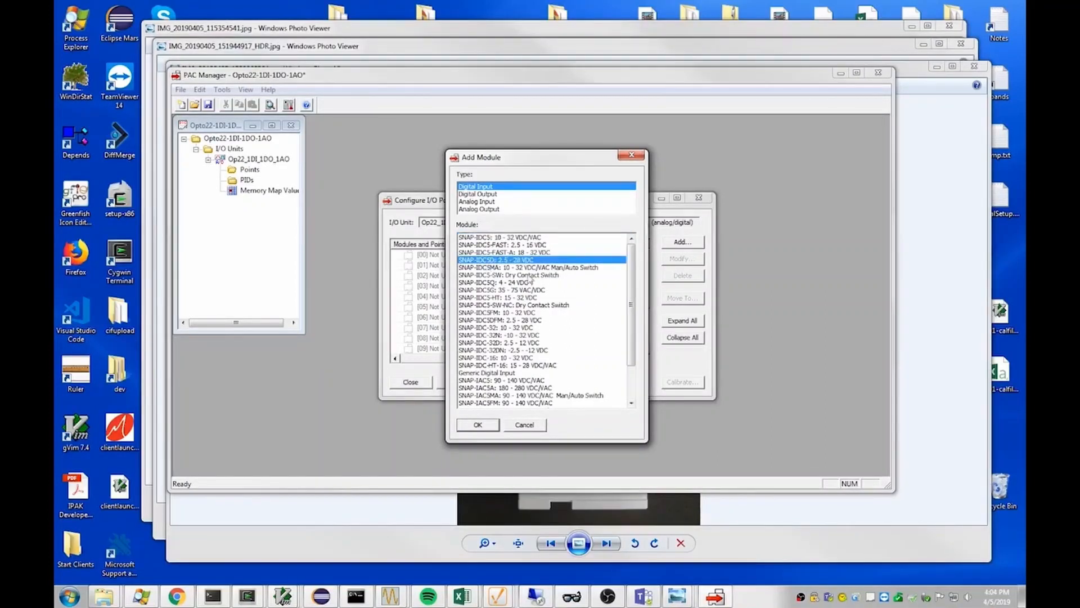
click(478, 424)
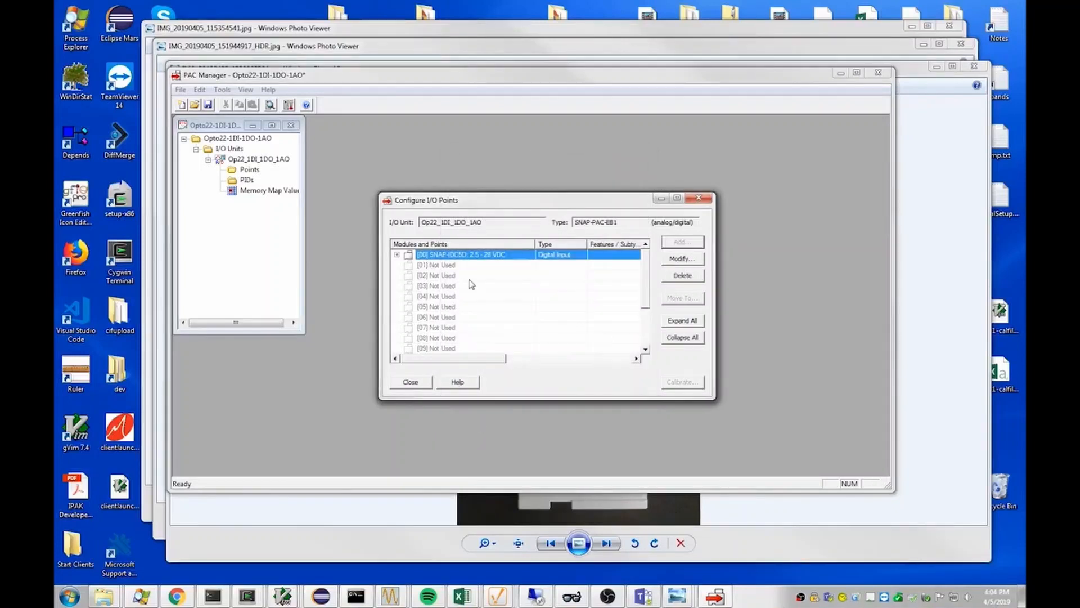
- Add a SNAP-ODC5R: Form A Relay (NO) digital output module at position 01, checking the part number in the module photo
click(441, 265)
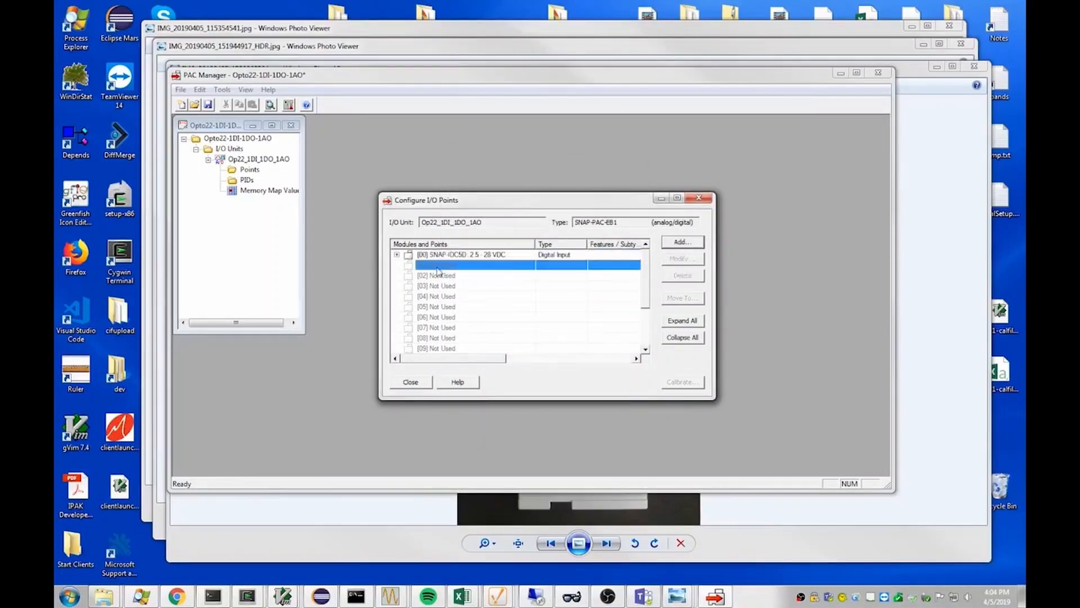
click(681, 242)
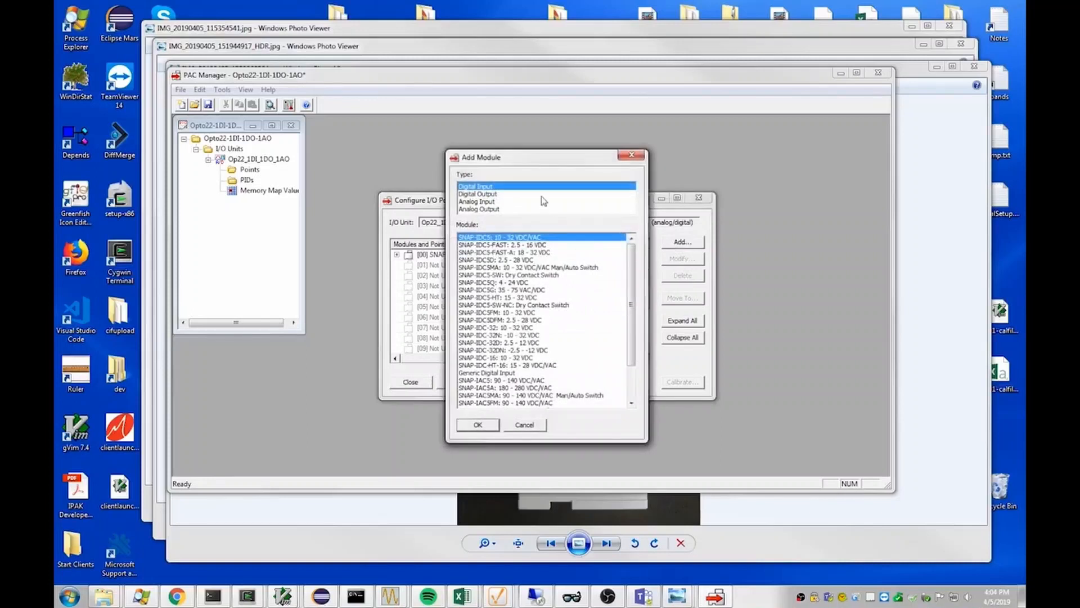
click(490, 194)
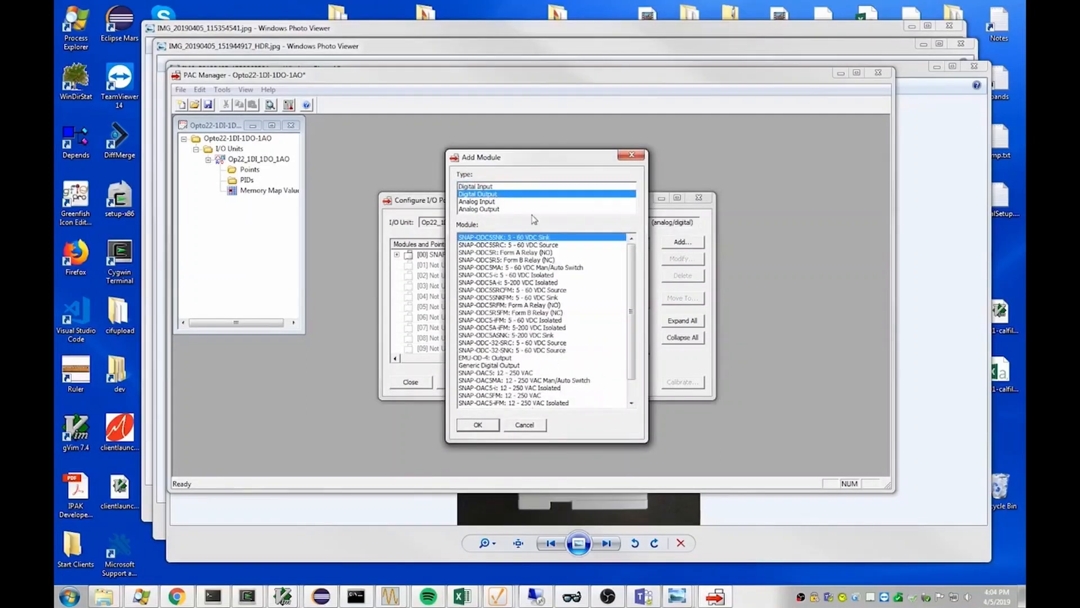
click(436, 548)
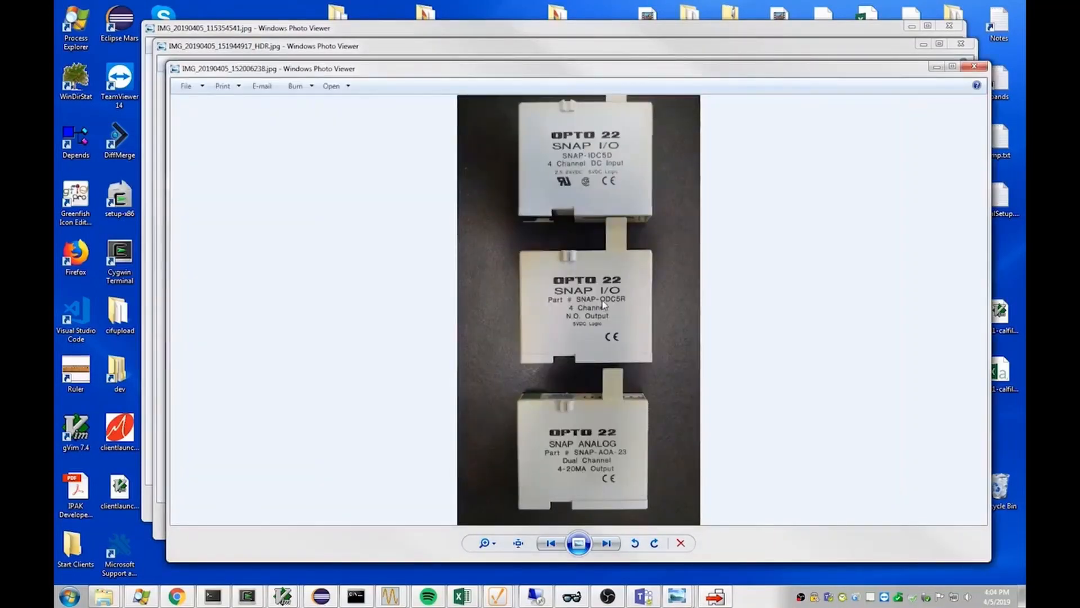
click(715, 596)
click(506, 252)
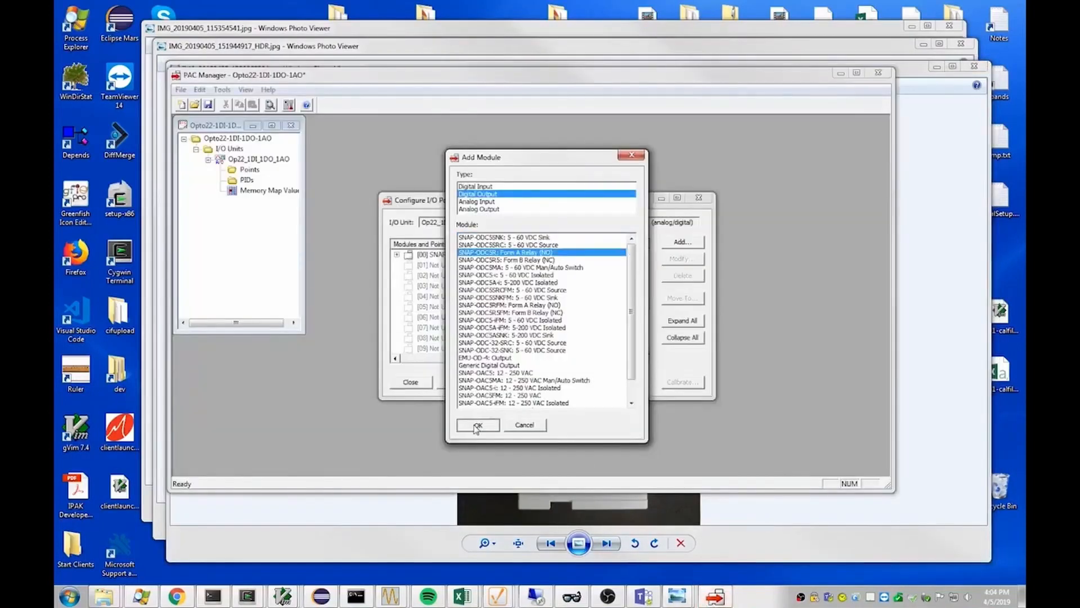
click(476, 426)
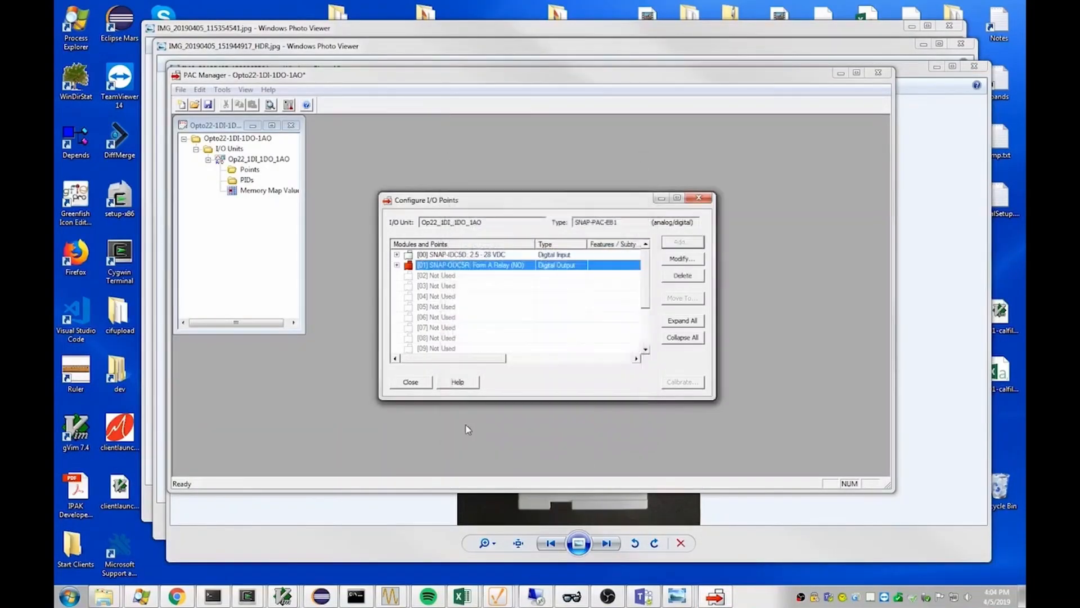
- Add a SNAP-AOA-23 analog output module at position 02, checking the part number in the module photo
click(438, 276)
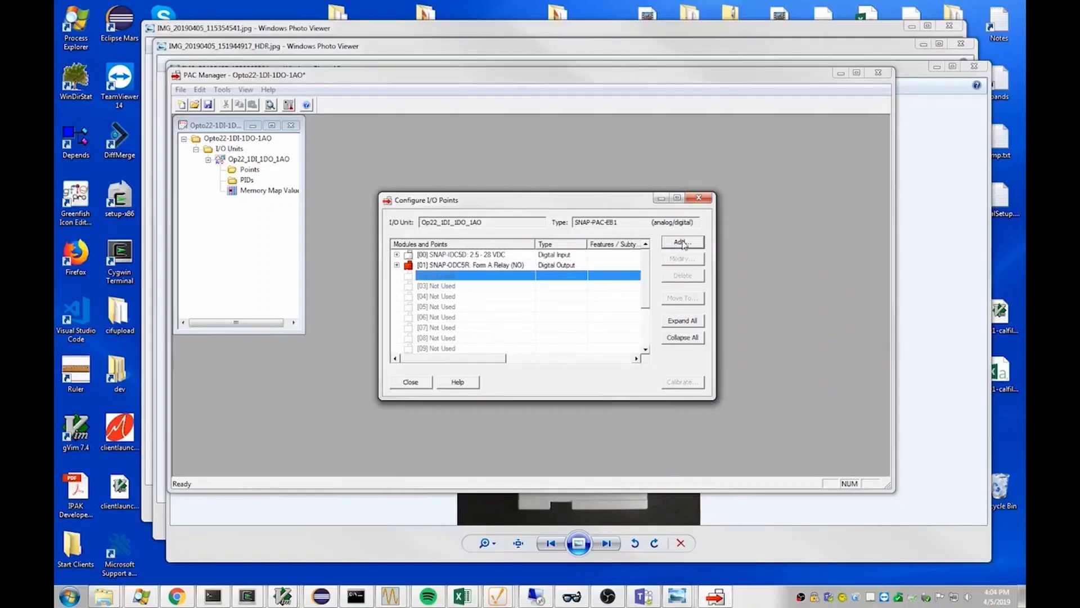
click(683, 242)
click(350, 554)
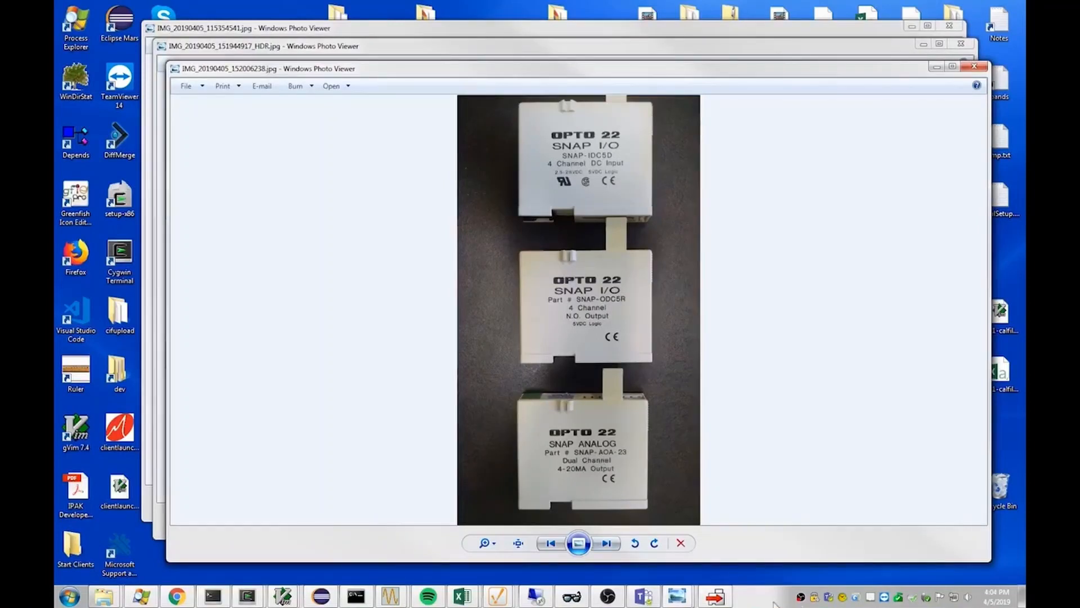
click(715, 596)
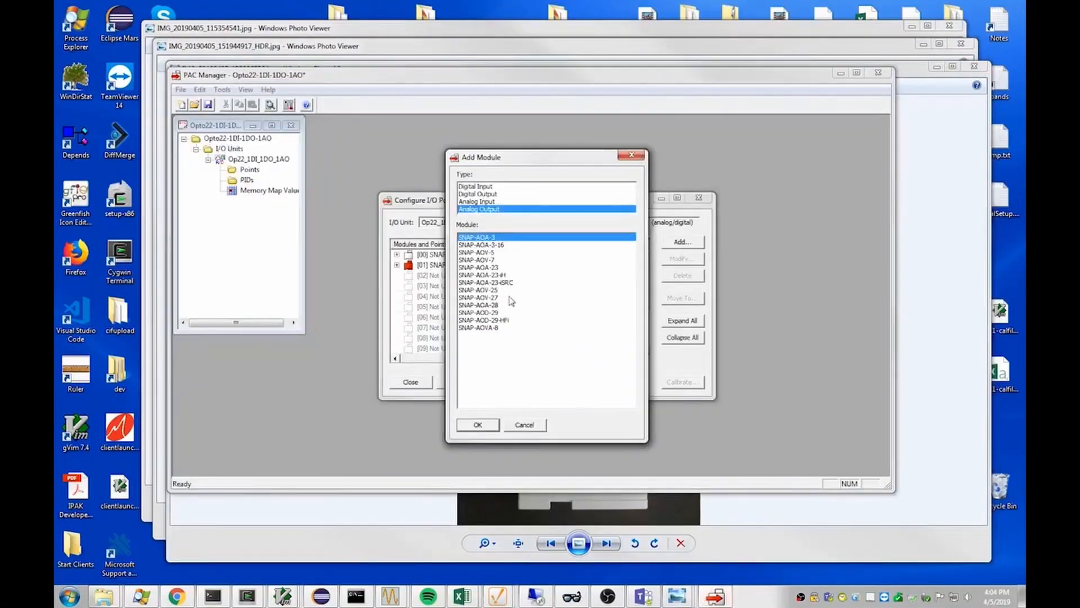
click(482, 268)
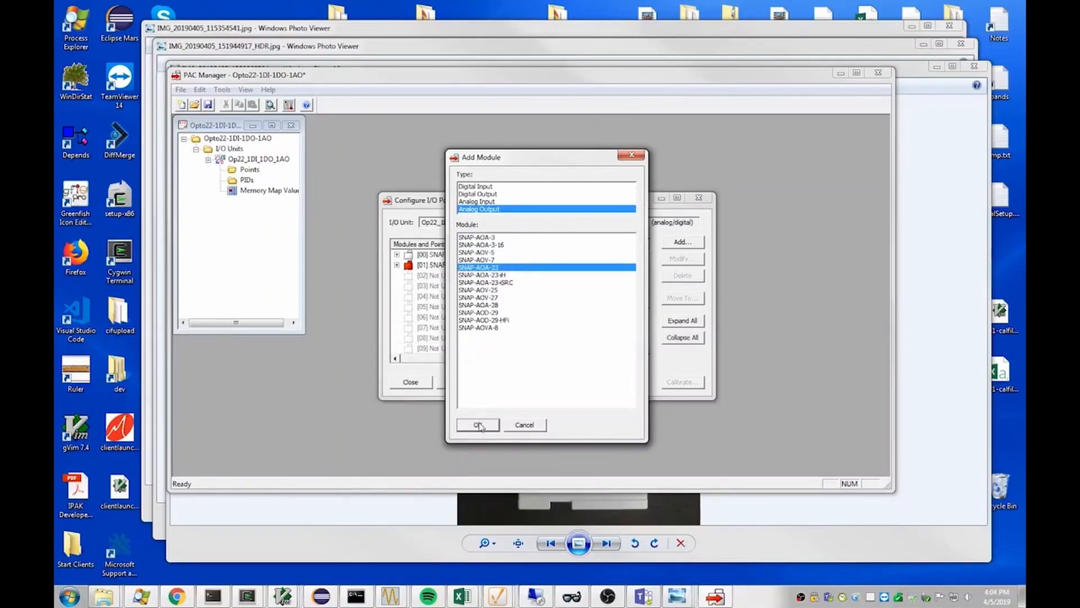
click(477, 425)
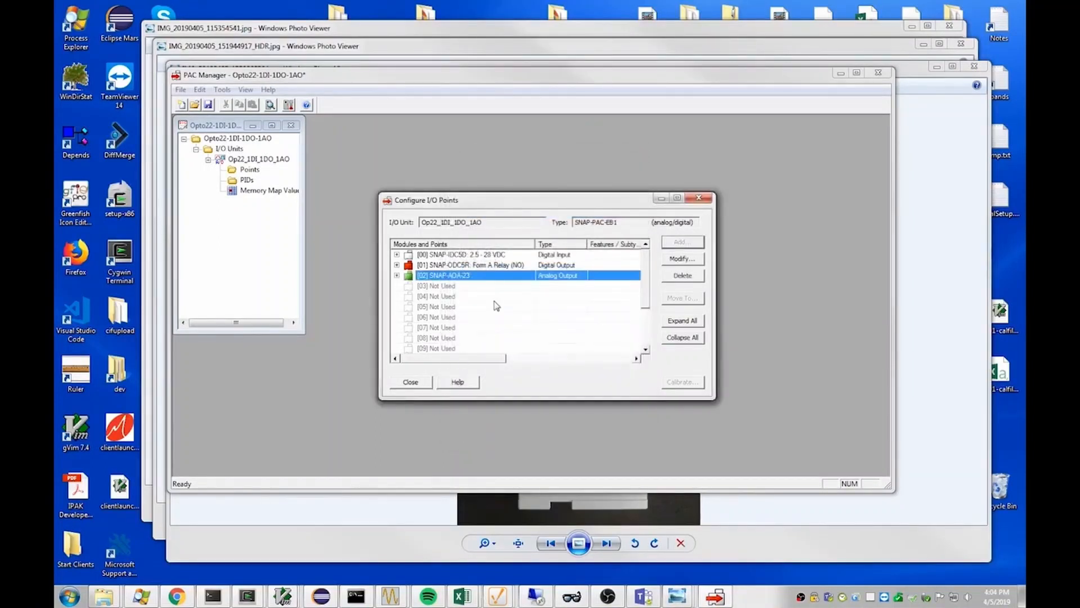
- Examine the new-point settings for channel 0 of the SNAP-IDC5D and SNAP-AOA-23 modules without adding points, and close the points configuration
click(397, 255)
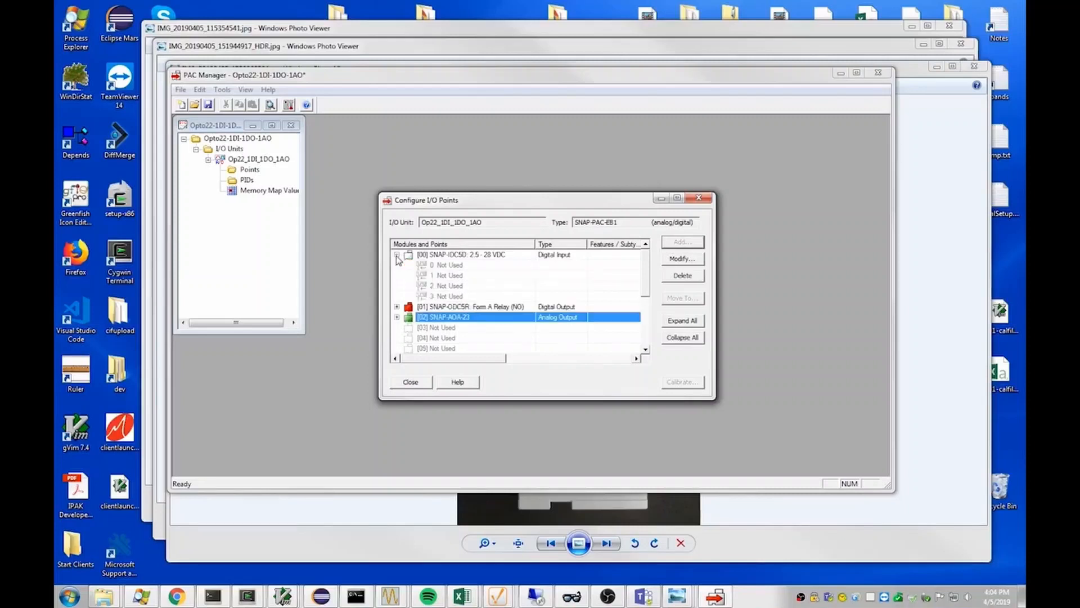
click(454, 265)
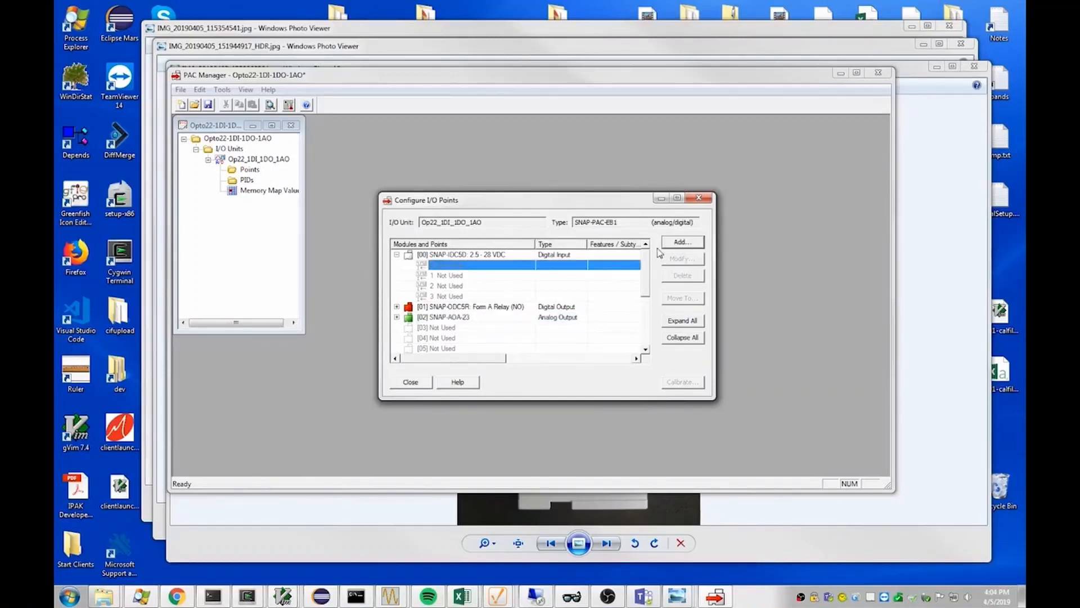
click(680, 243)
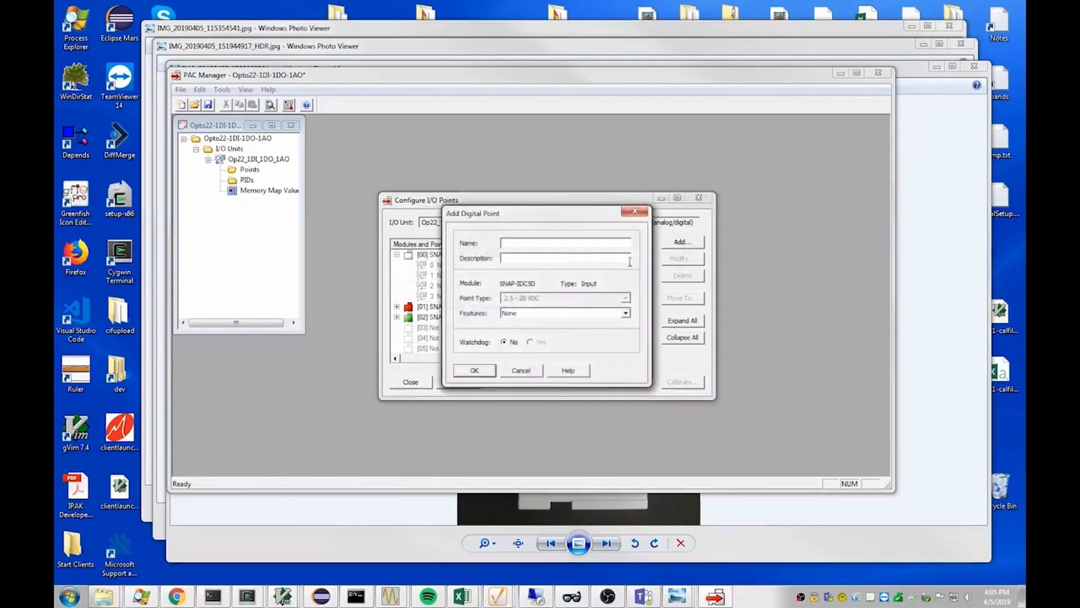
click(521, 369)
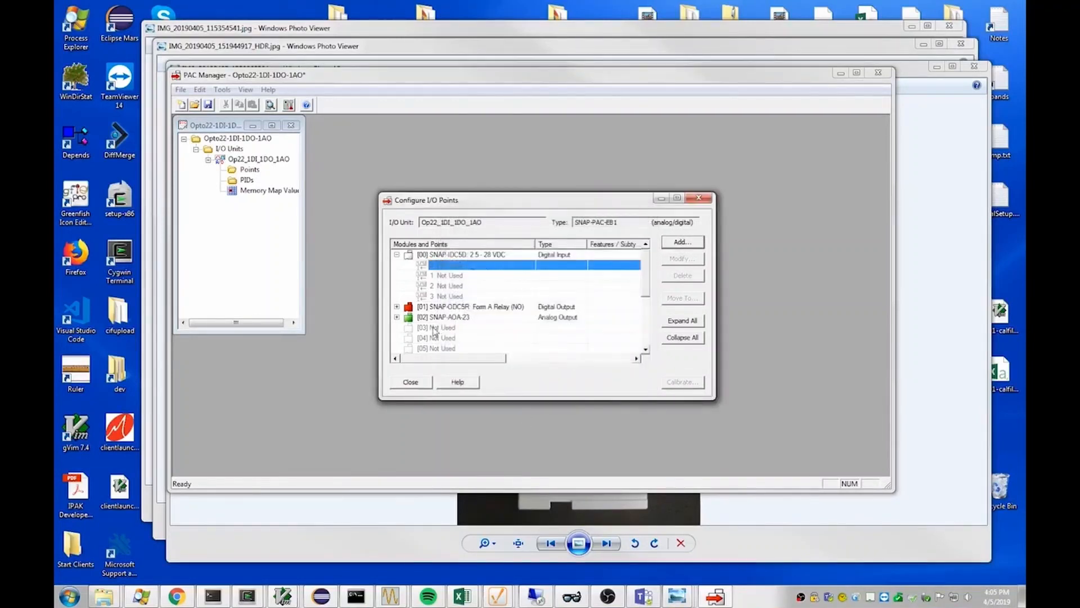
click(397, 317)
click(450, 328)
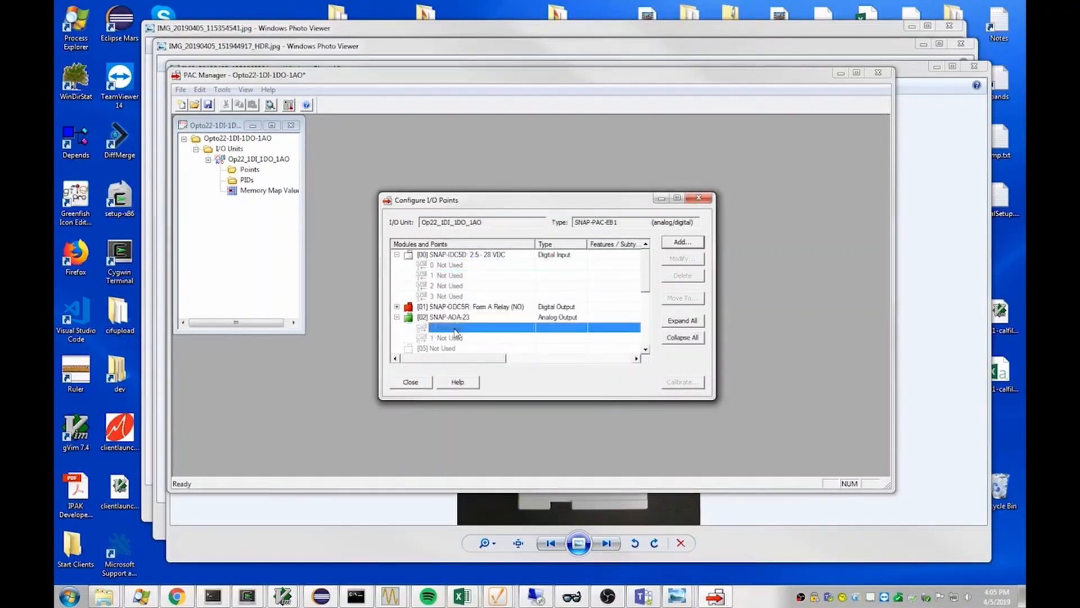
click(688, 247)
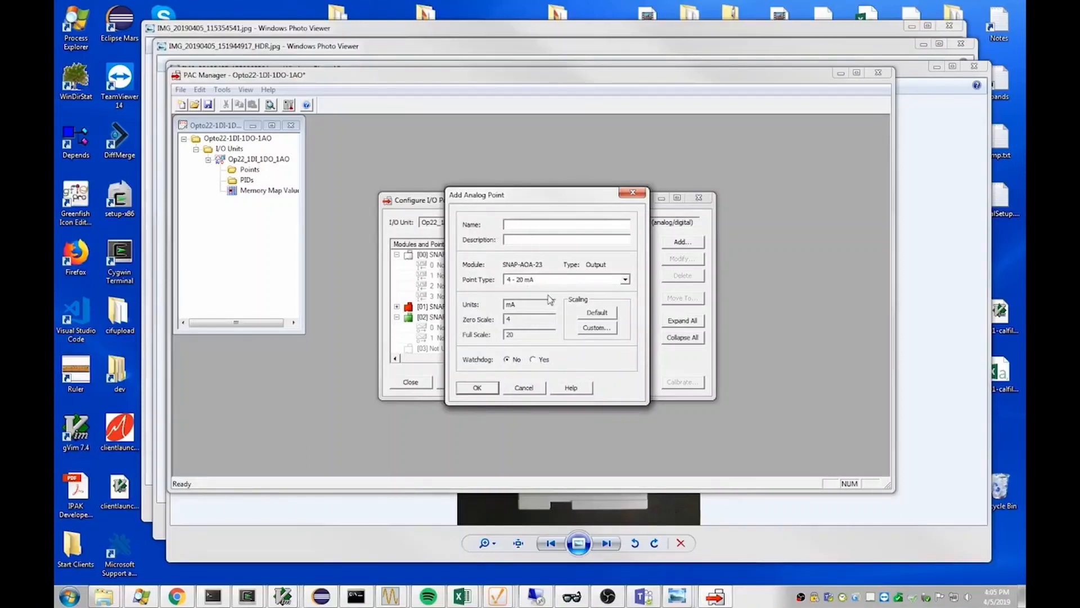
click(523, 388)
click(412, 383)
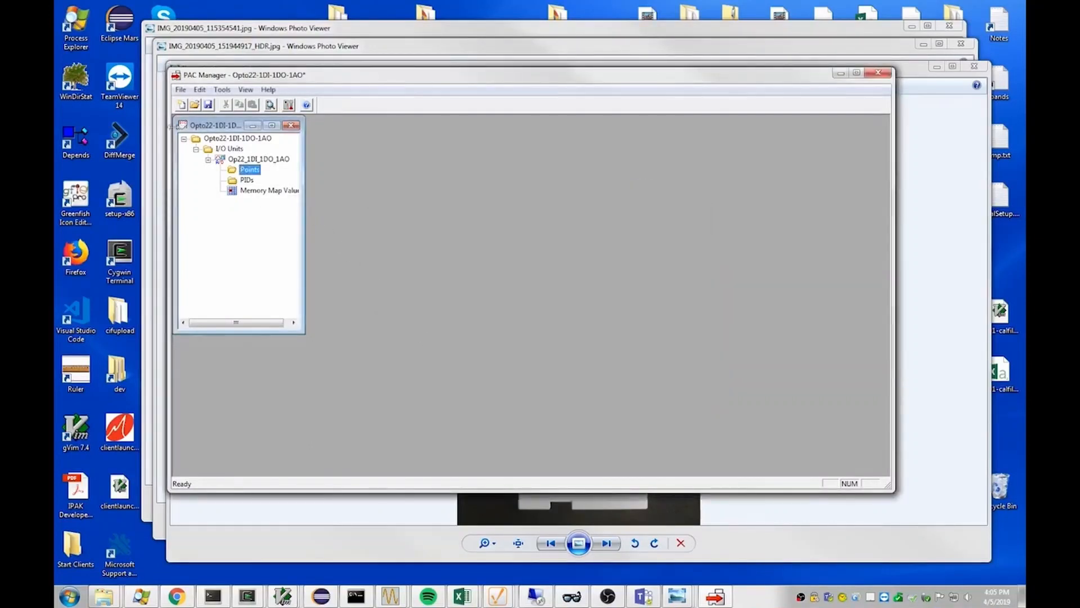
- Save the tag database with the configured I/O unit and its modules
click(180, 90)
click(180, 89)
click(180, 89)
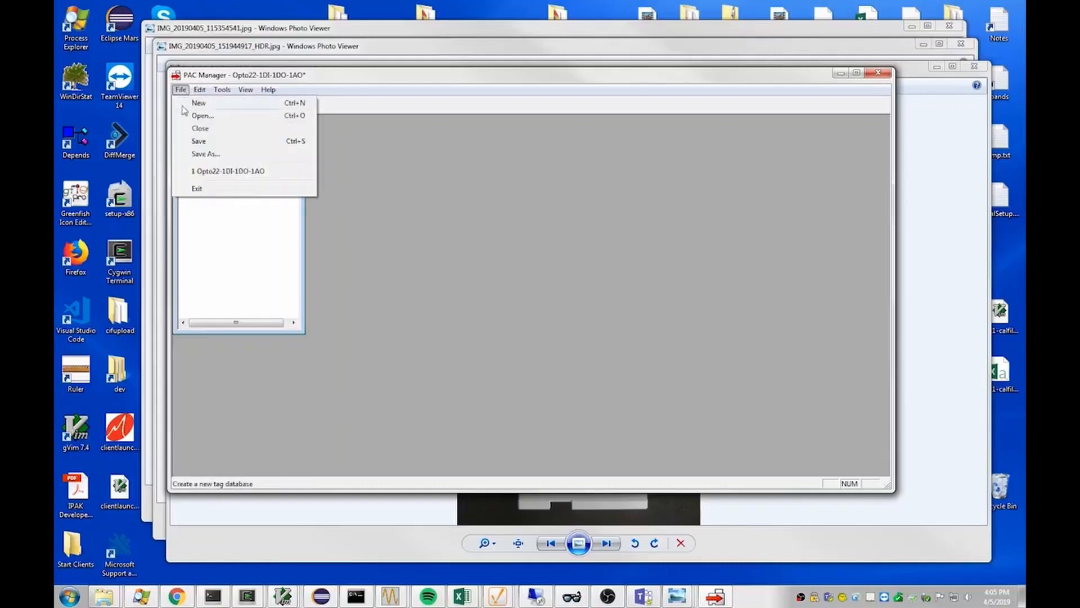
click(198, 144)
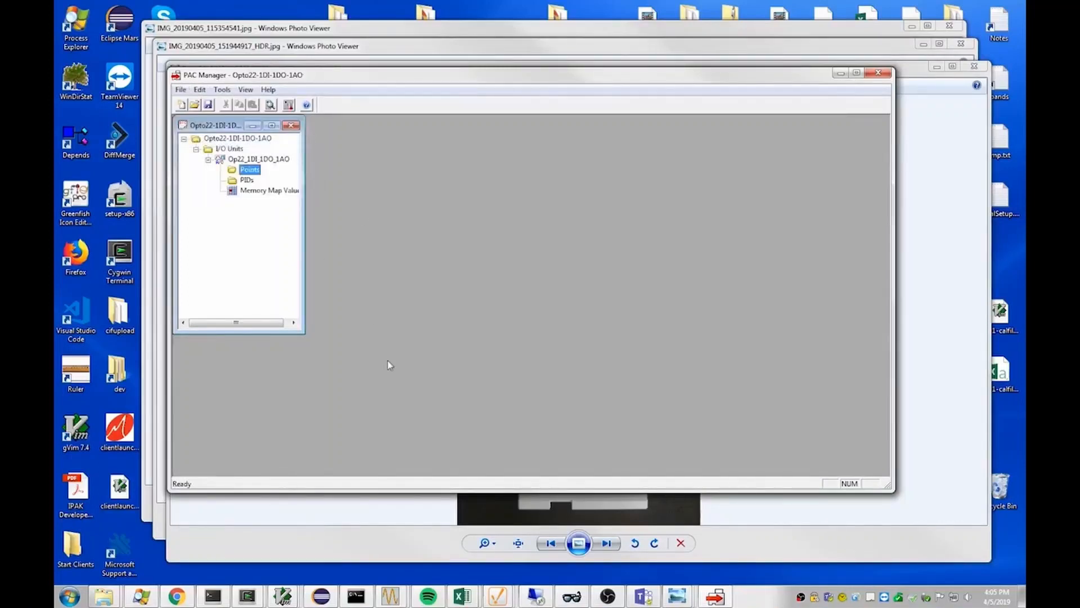
drag(1079, 11, 552, 42)
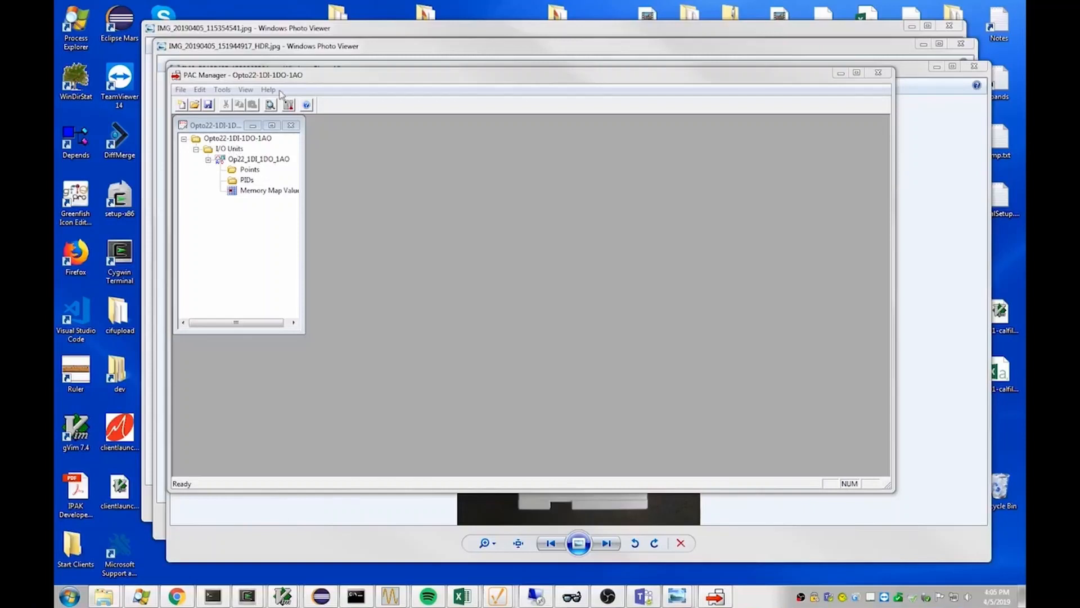
- Send the Op22_1DI_1DO_1AO configuration to the device at 10.1.1.250, saving it to flash, and close the tag database
click(224, 90)
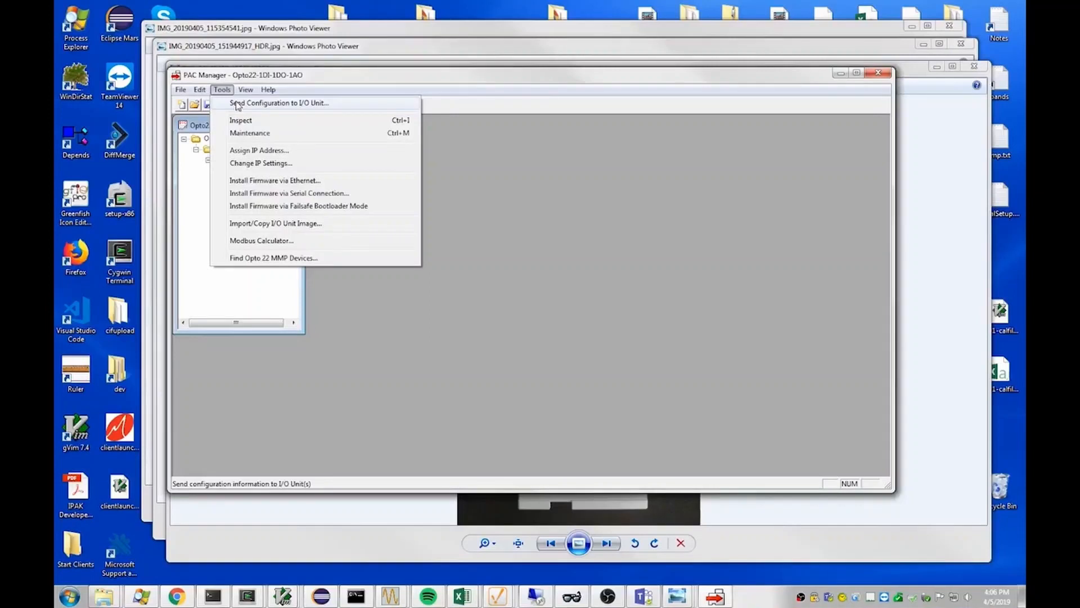
click(237, 104)
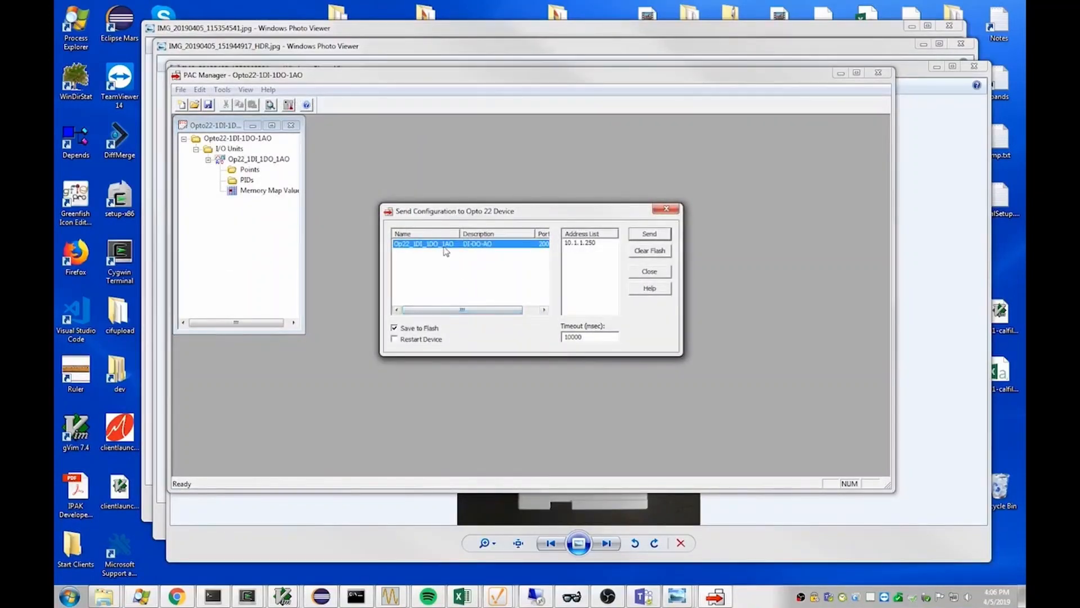
click(584, 246)
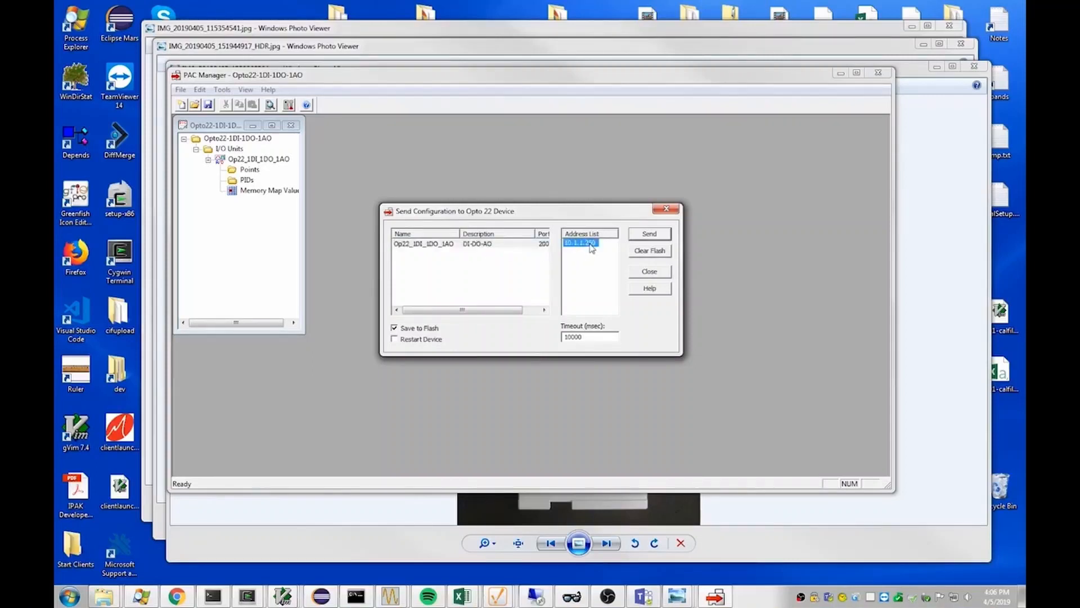
click(648, 236)
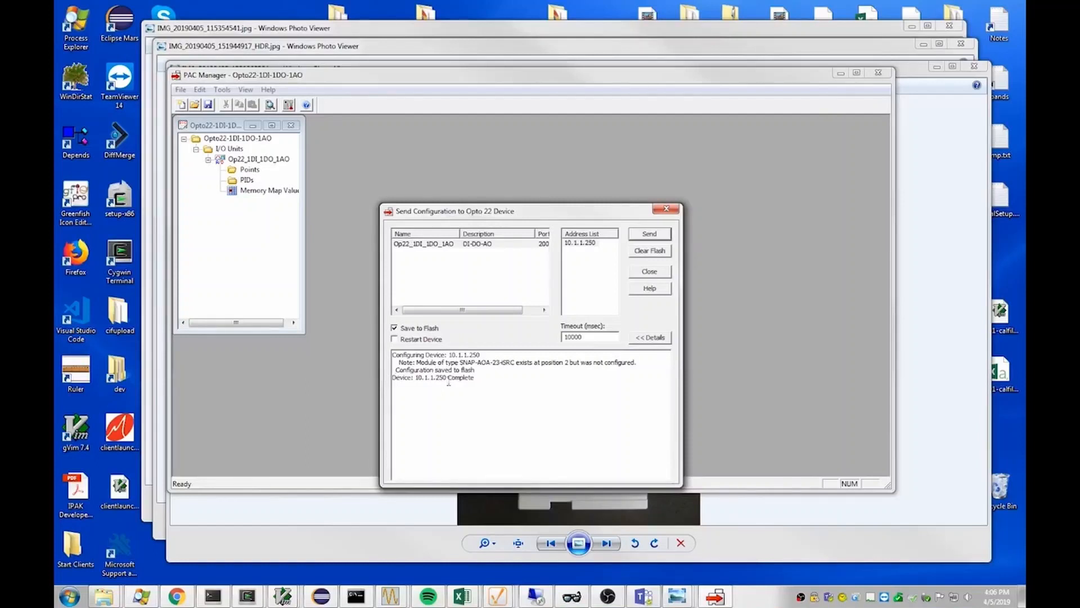
click(650, 272)
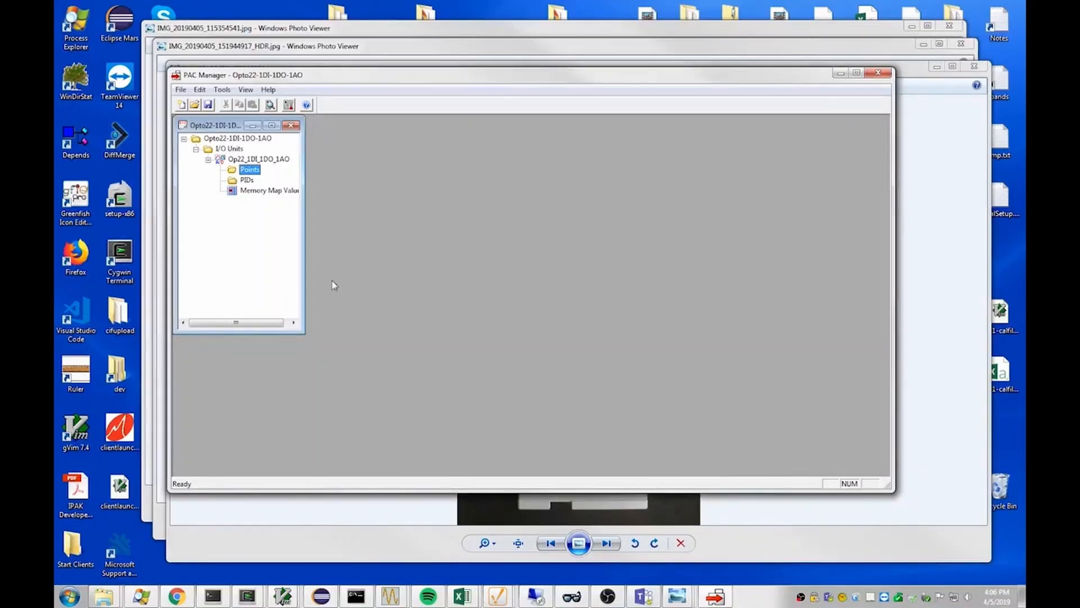
click(291, 125)
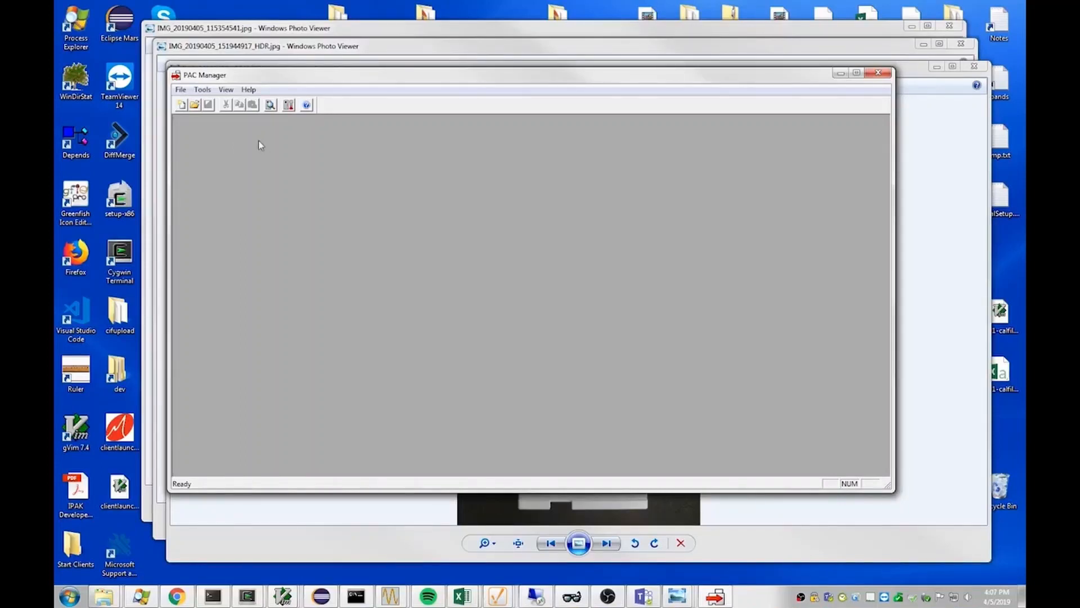
- Inspect the device at 10.1.1.250 and examine the point configuration of modules 0, 1 and 2
click(204, 91)
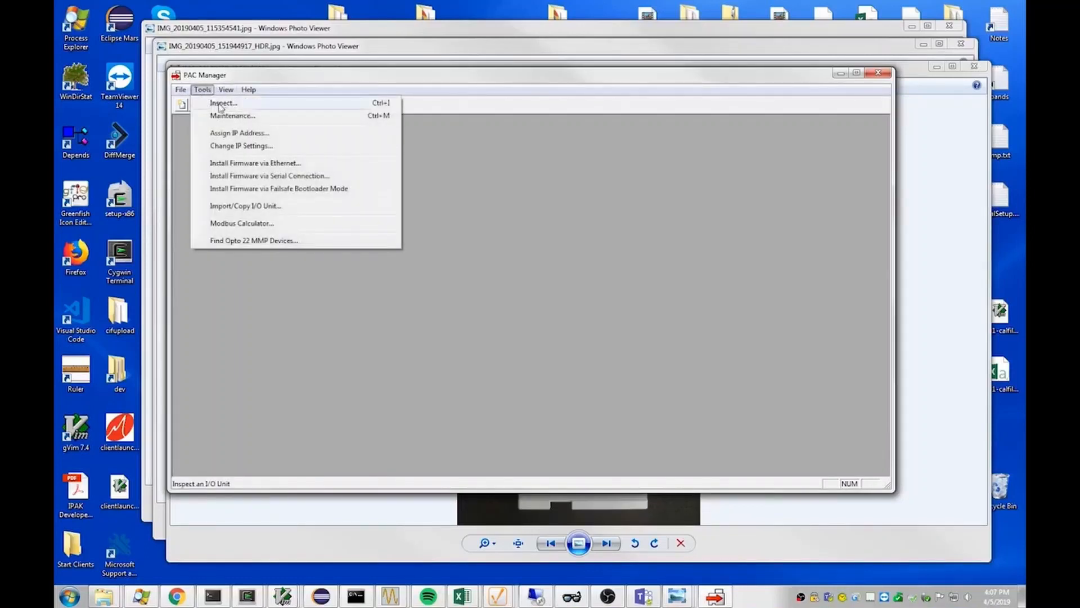
click(222, 105)
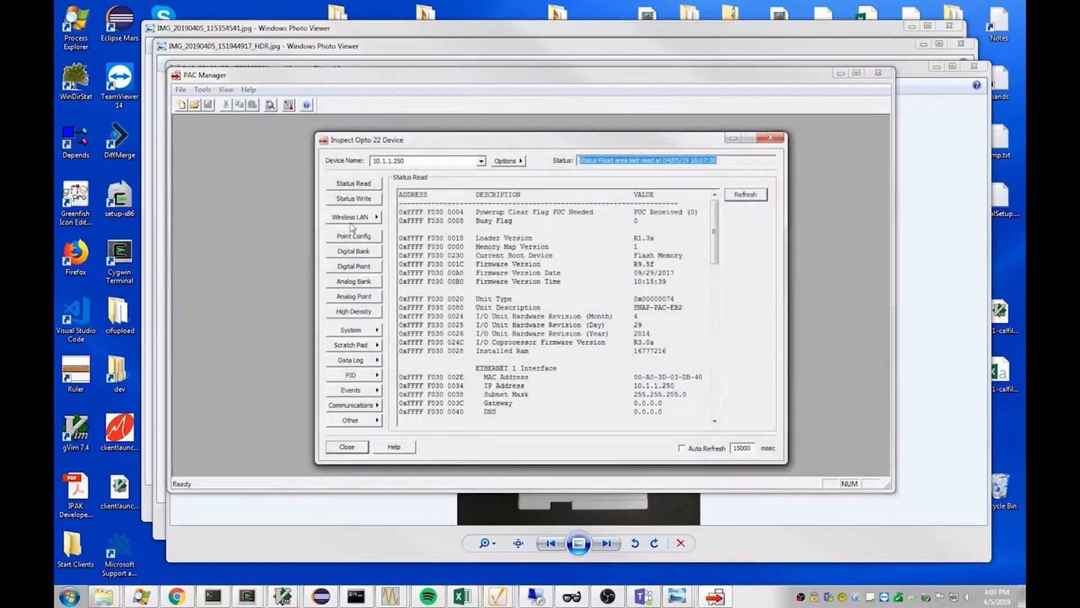
click(352, 237)
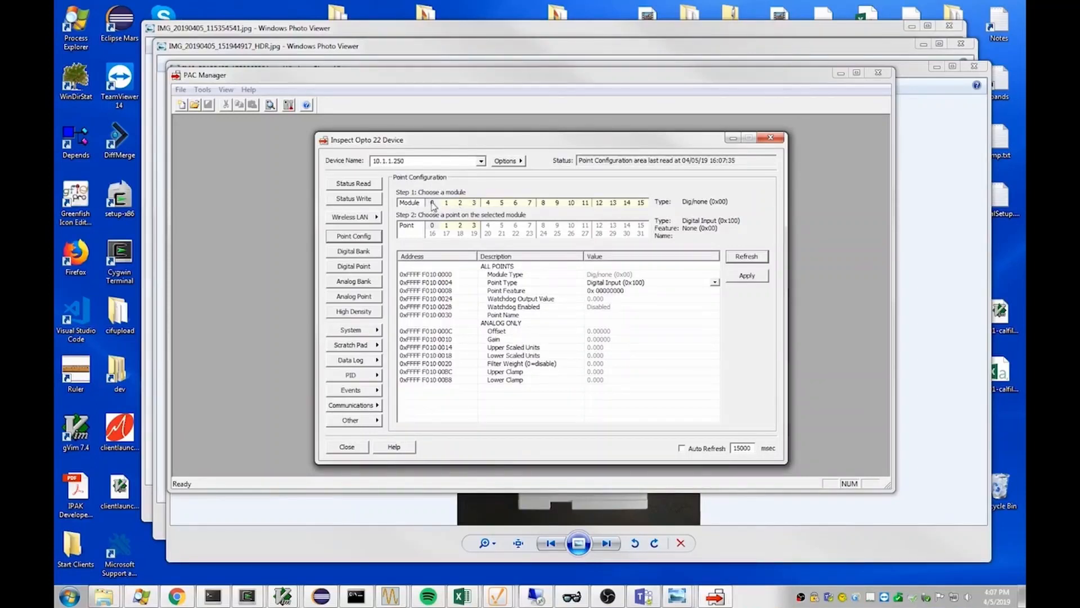
click(433, 203)
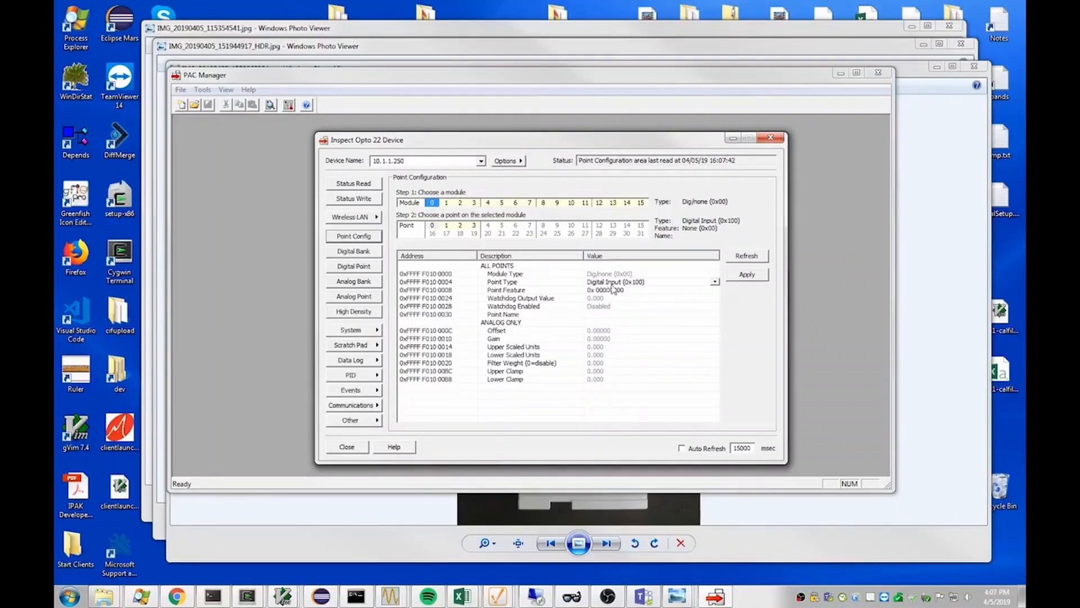
click(447, 203)
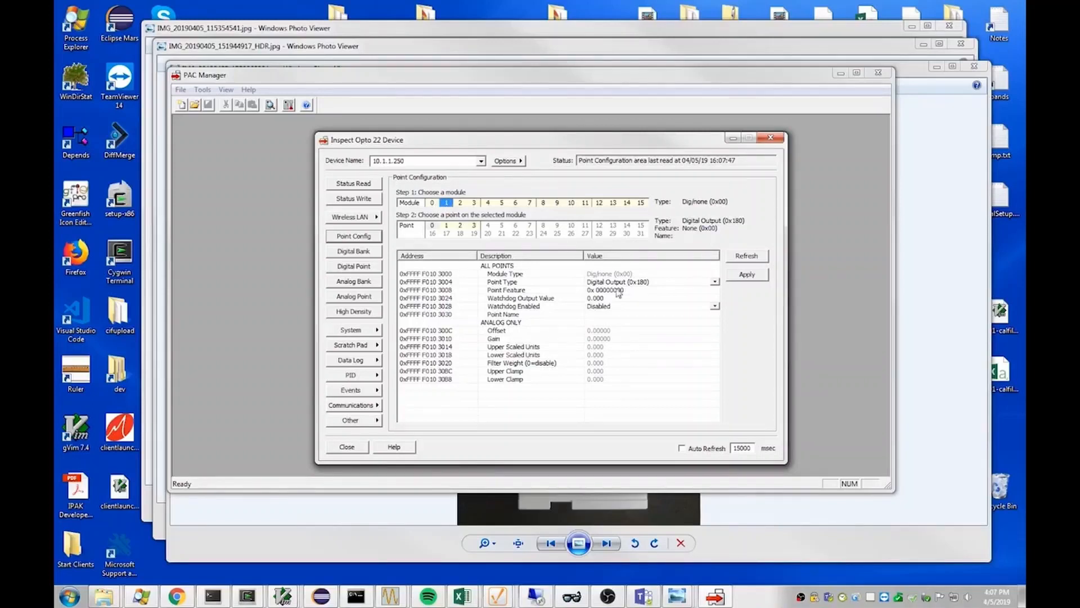
click(461, 203)
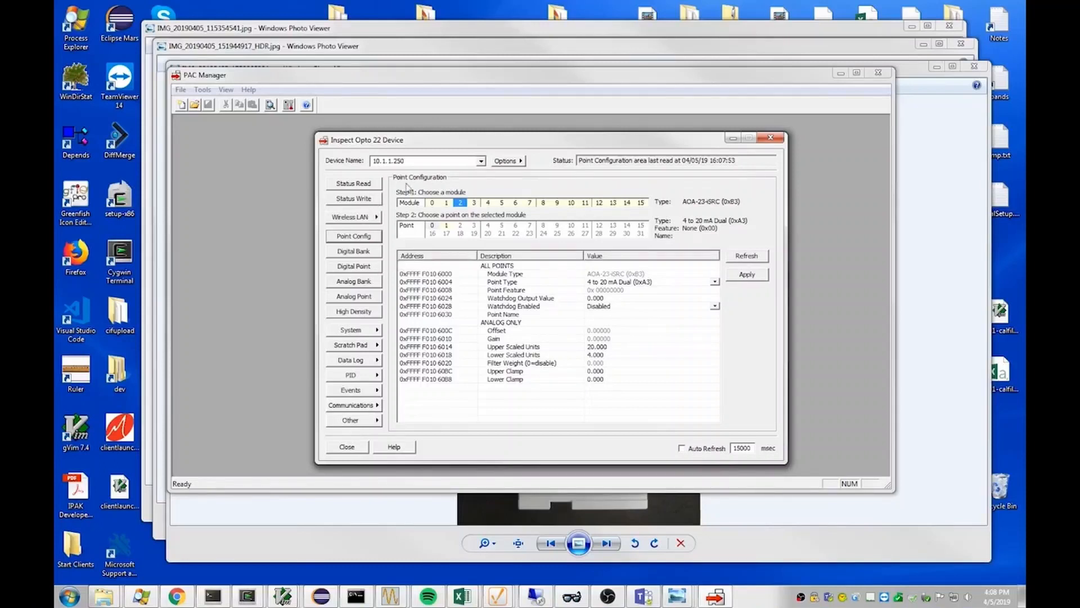
- Turn on digital output points 0 and 1 of module 1
click(353, 266)
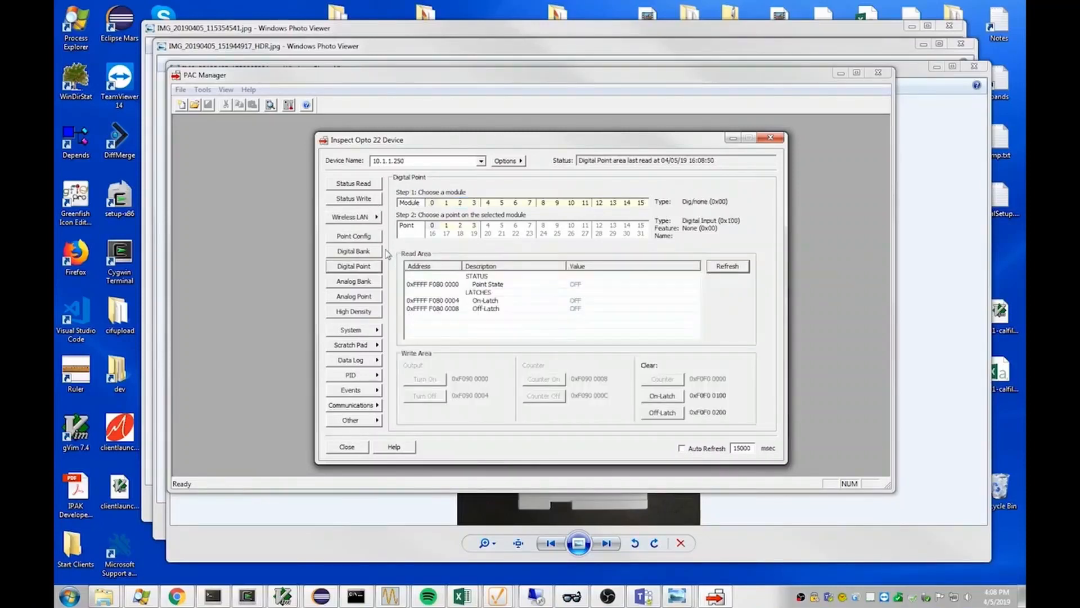
click(446, 203)
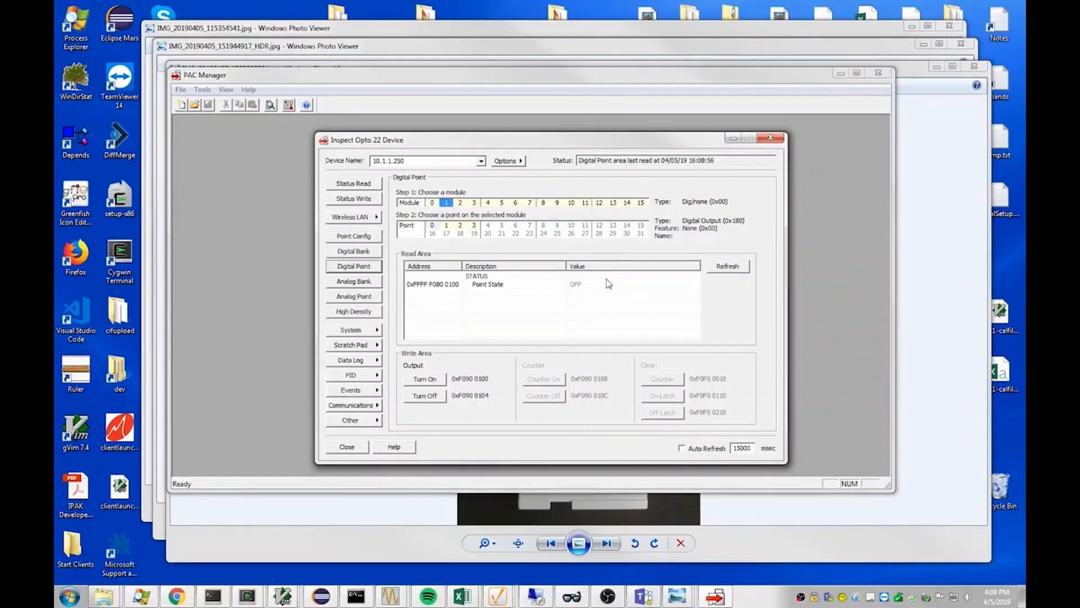
click(422, 380)
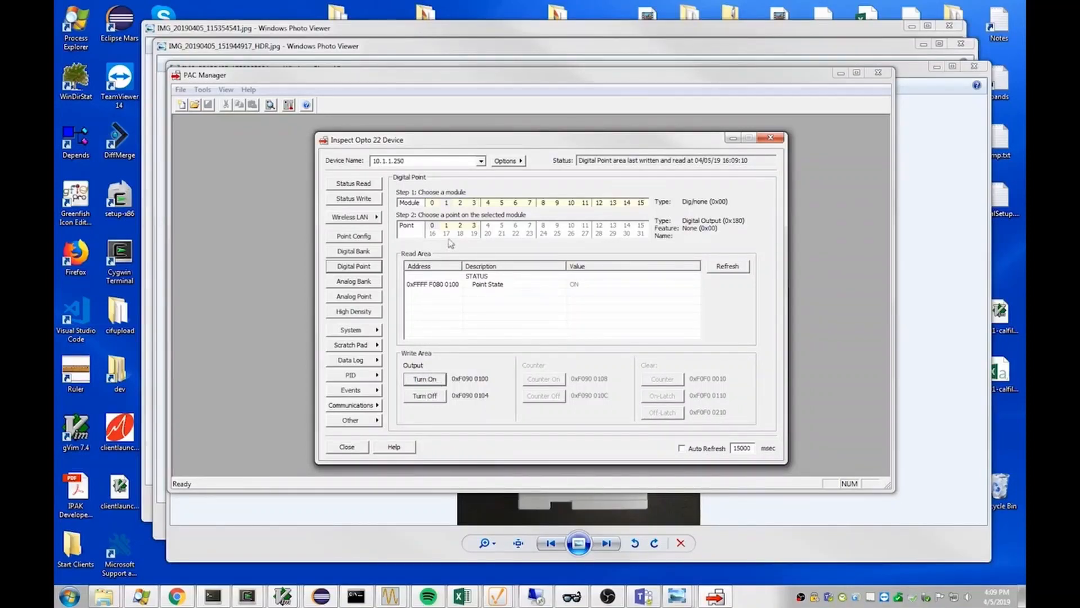
click(432, 227)
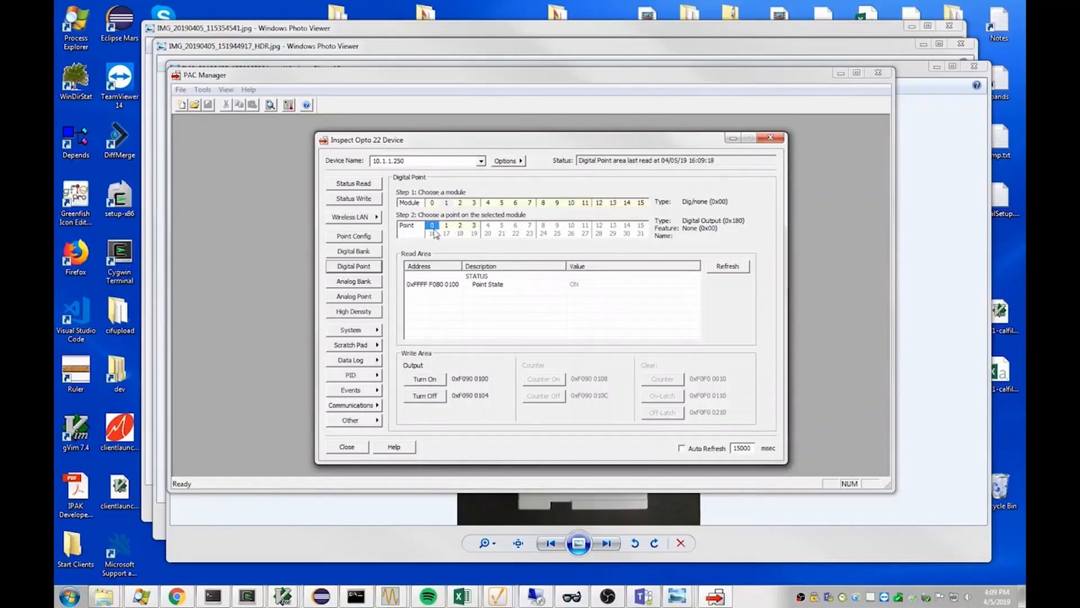
click(447, 227)
click(430, 380)
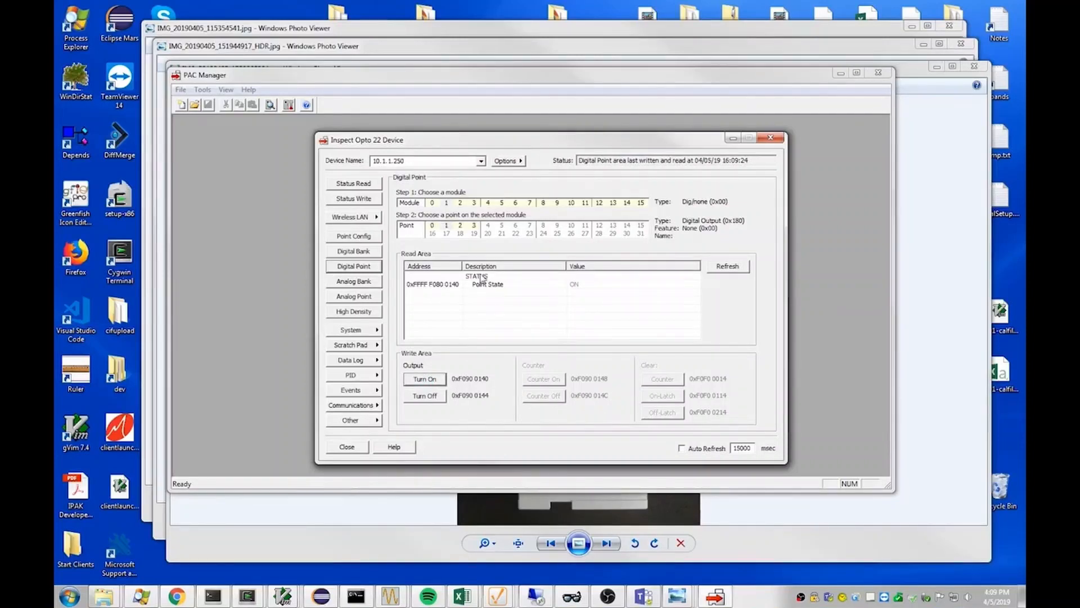
- Examine the point configuration for point 1 of module 1
click(354, 236)
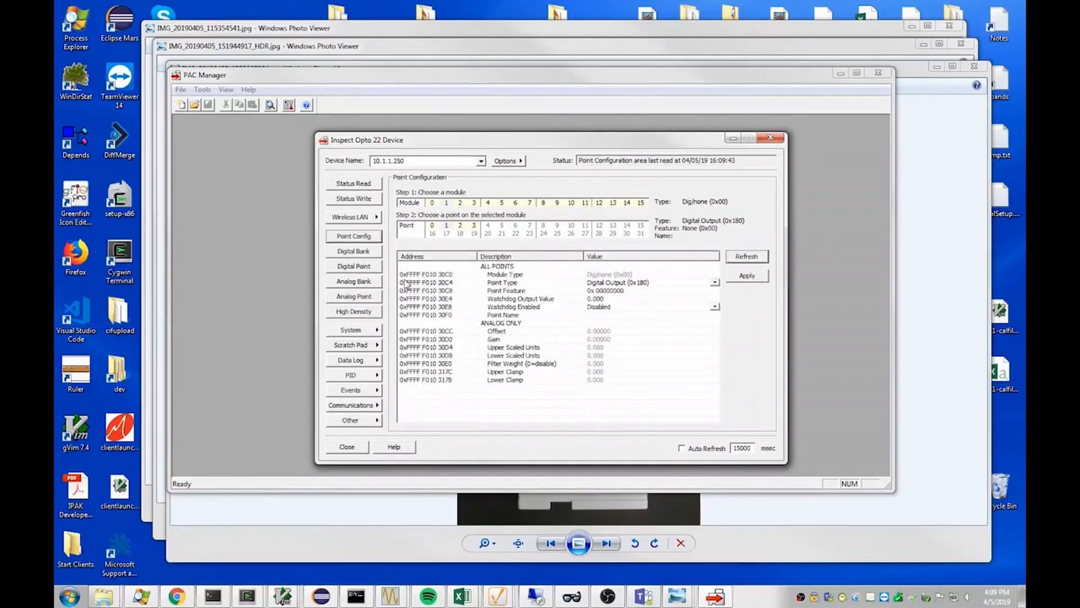